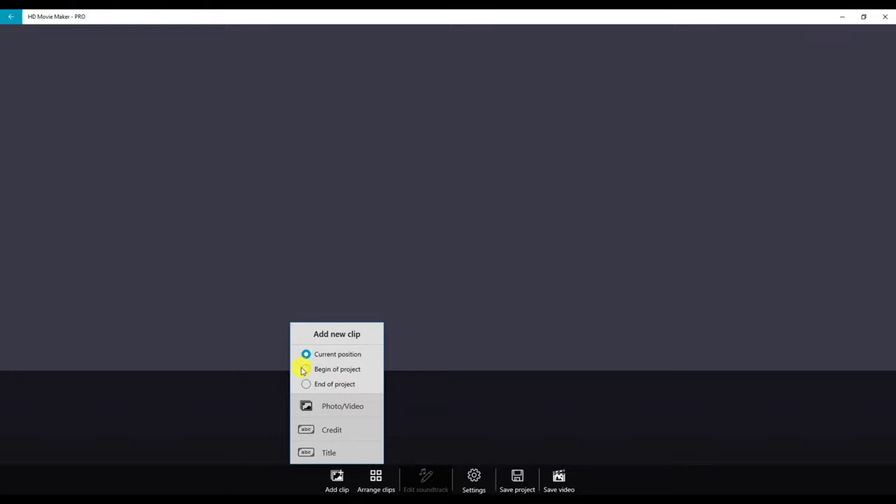
- Import all seven sailing photos and video clips from the _1_HD Movie Maker Files folder
click(344, 409)
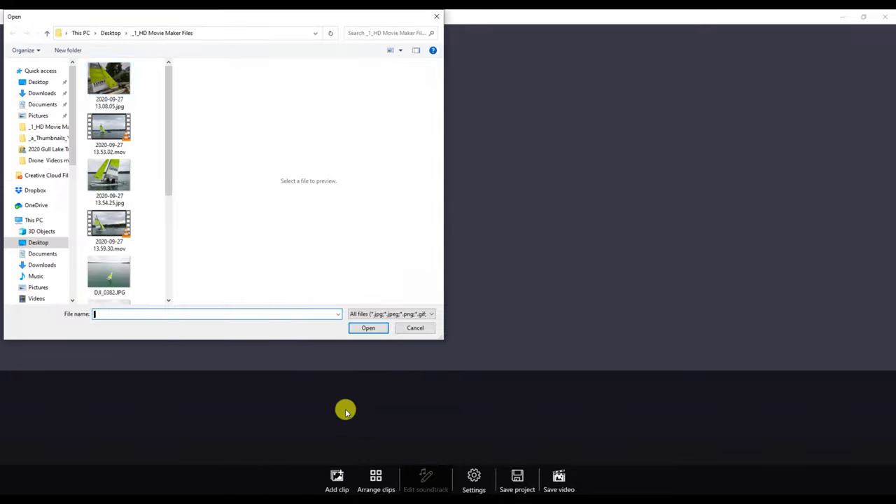
click(114, 90)
key(ctrl+a)
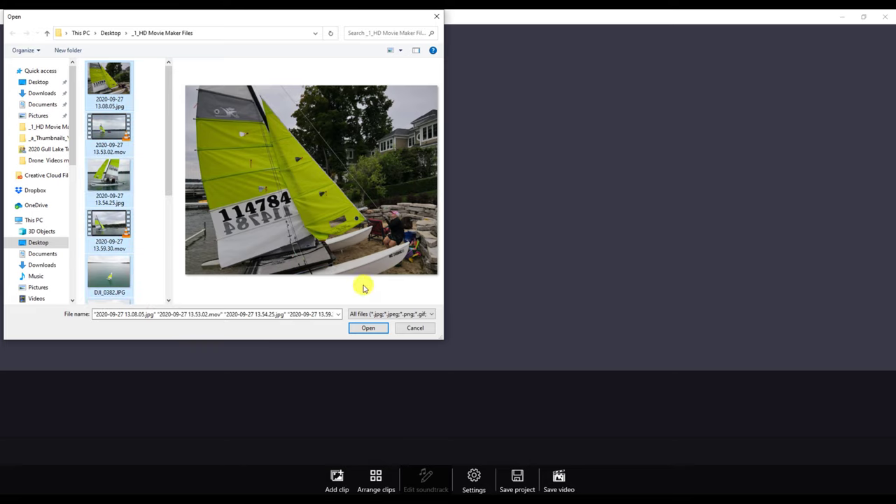
click(373, 330)
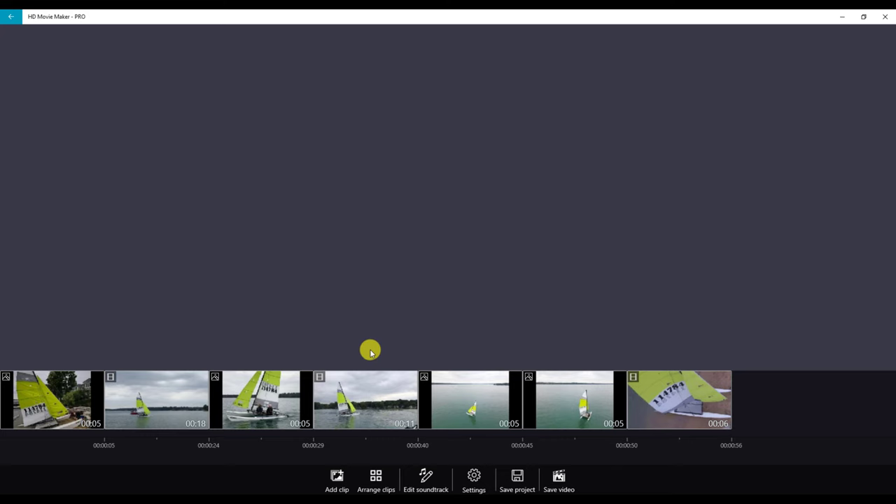
- Move the 6-second sail close-up clip from the end of the timeline to the first position
click(669, 413)
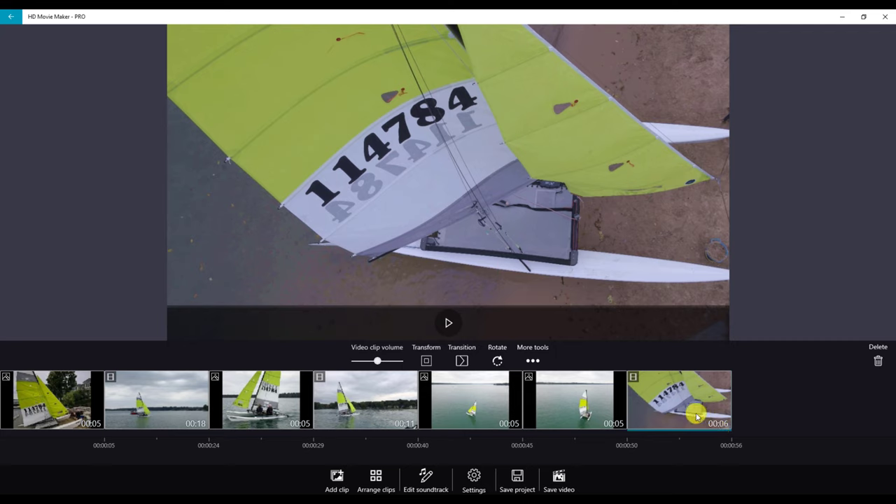
drag(677, 416, 23, 389)
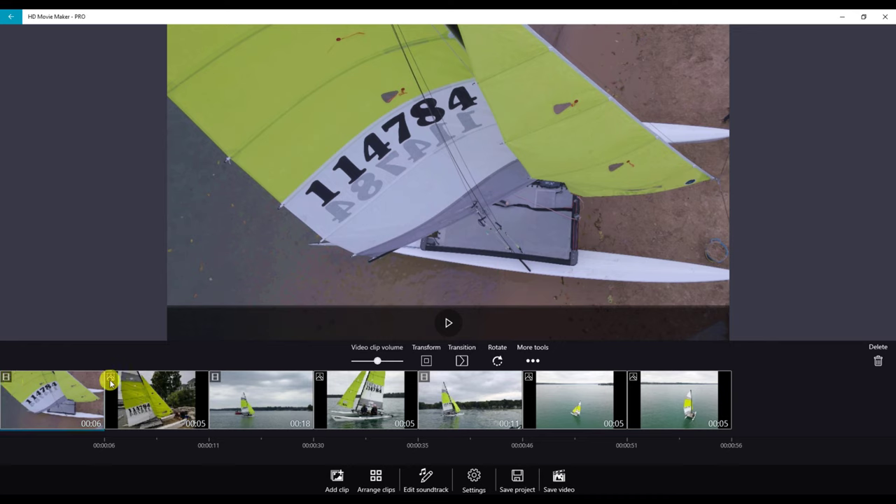
- Insert a cornflower-blue title clip at the project start reading 'Going Sailing' at text size 168
click(334, 482)
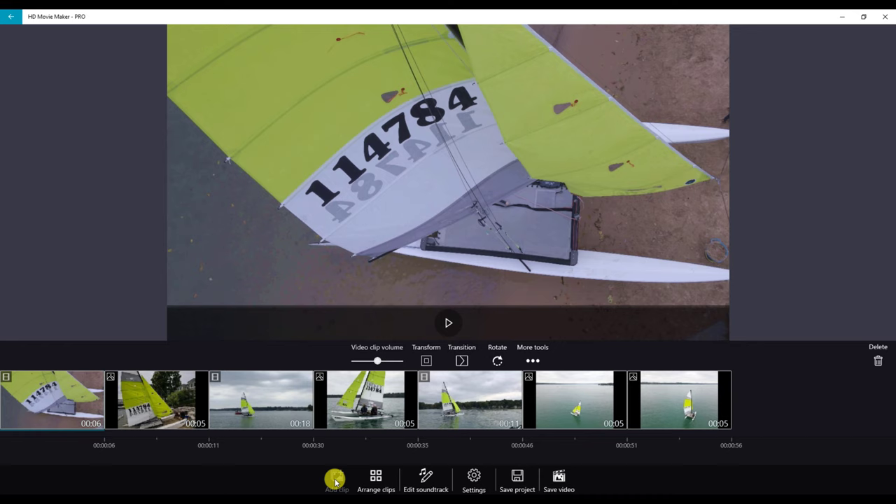
click(318, 377)
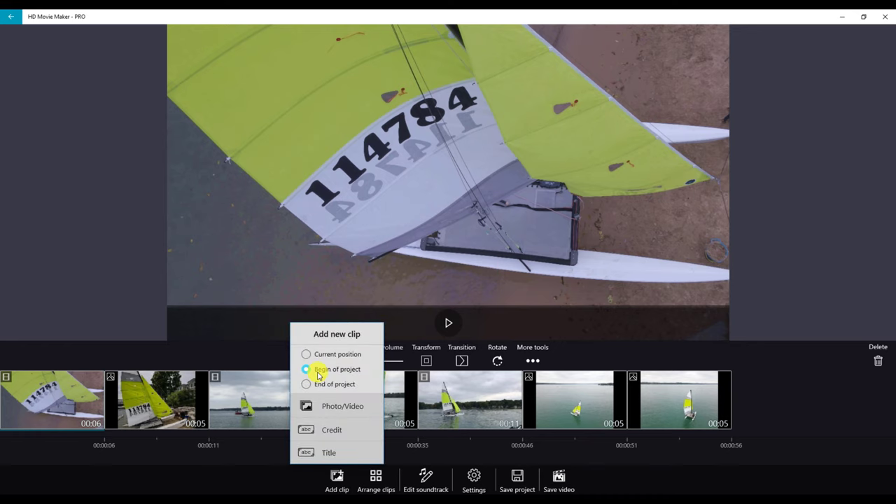
click(335, 454)
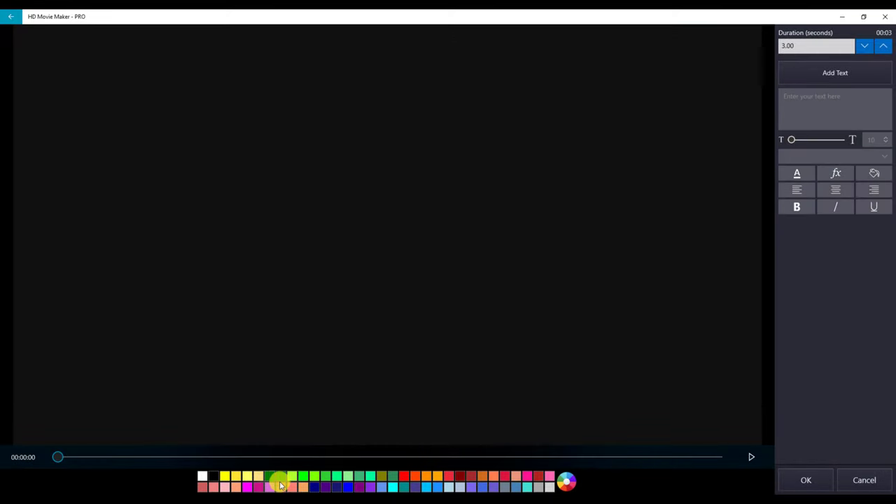
click(386, 489)
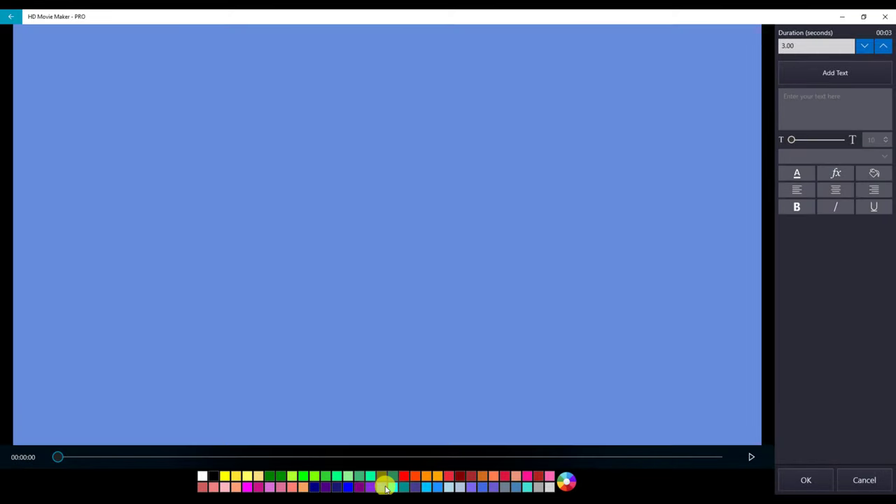
click(832, 73)
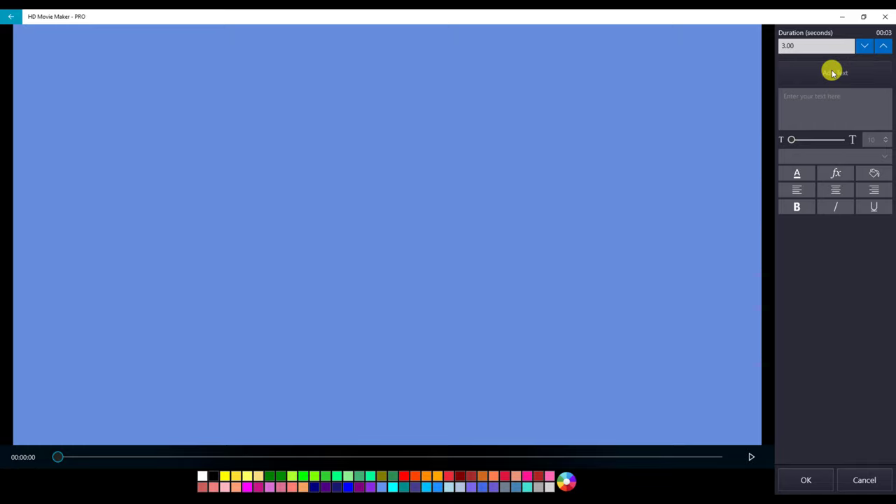
click(827, 97)
drag(828, 98, 766, 98)
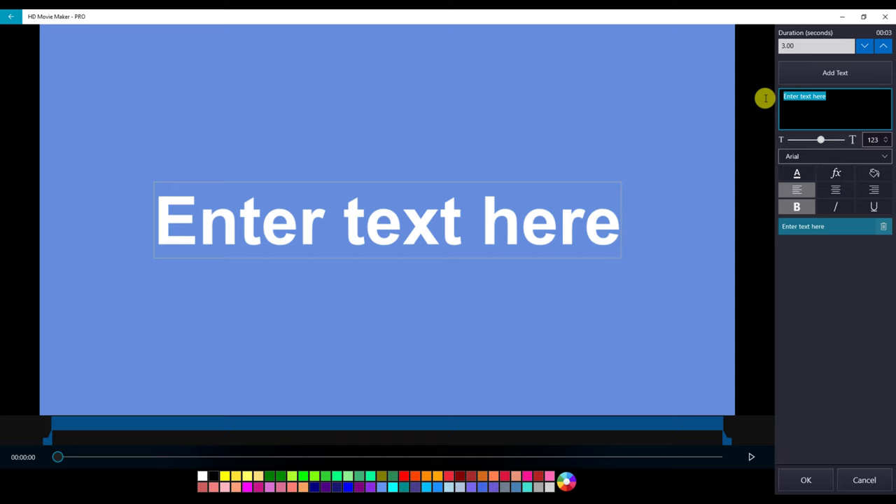
text(Going Sailing)
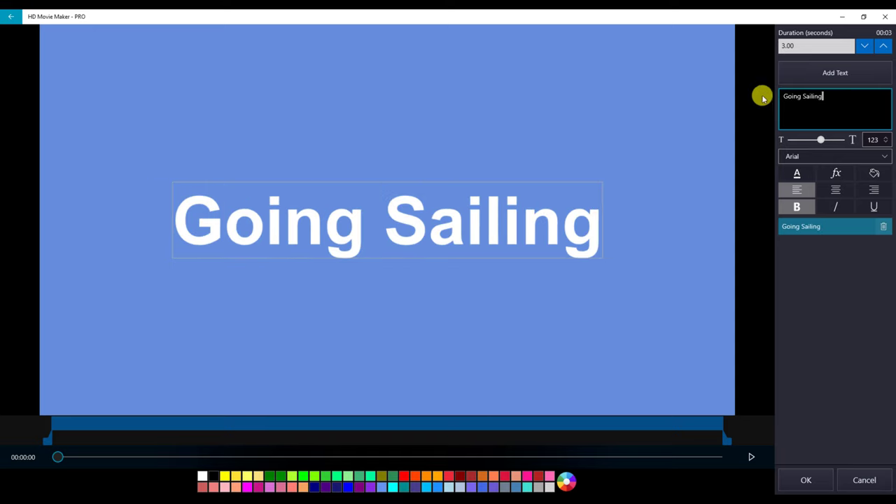
drag(821, 142, 833, 140)
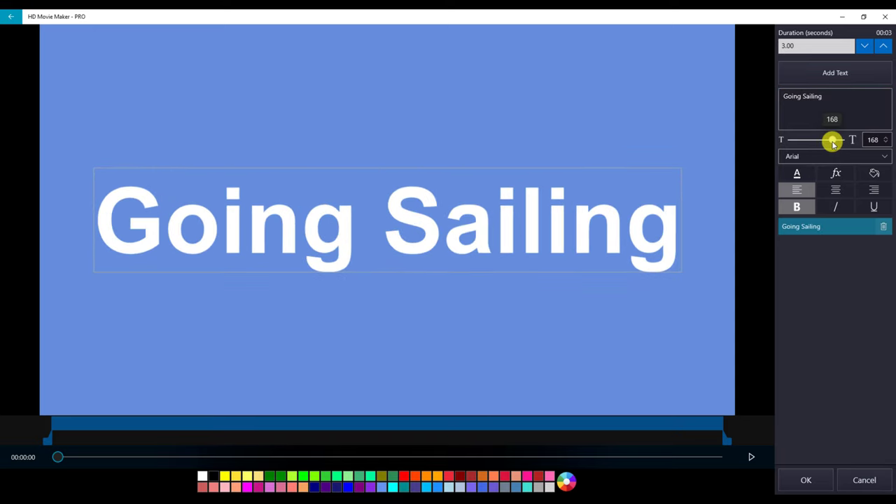
click(802, 482)
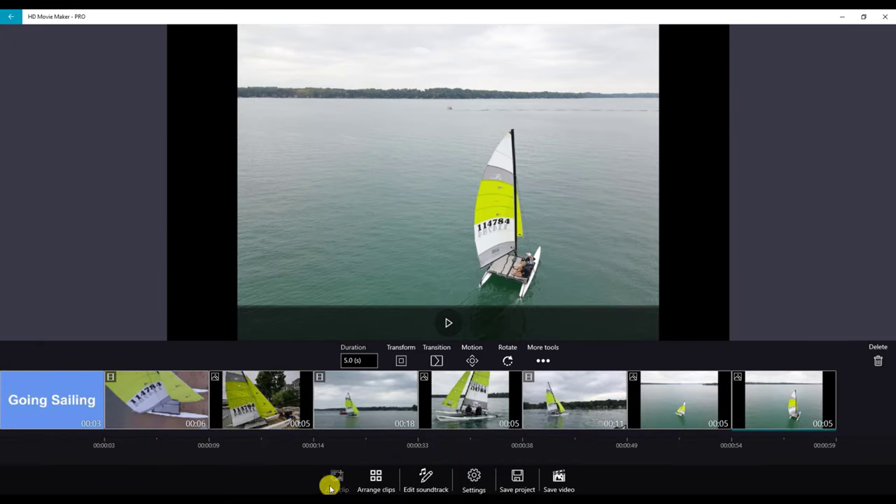
- Add a credit clip at the project end reading 'Video by:' / 'HD Movie Maker Pro' at size 22
click(337, 480)
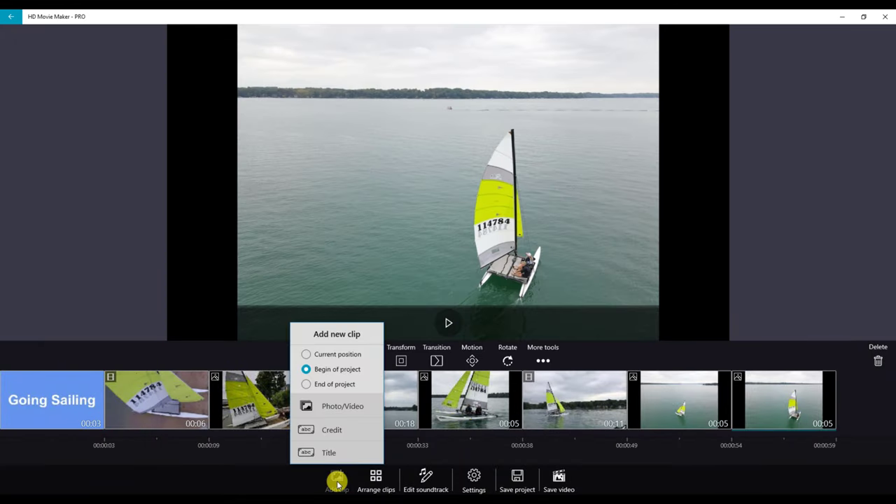
click(341, 433)
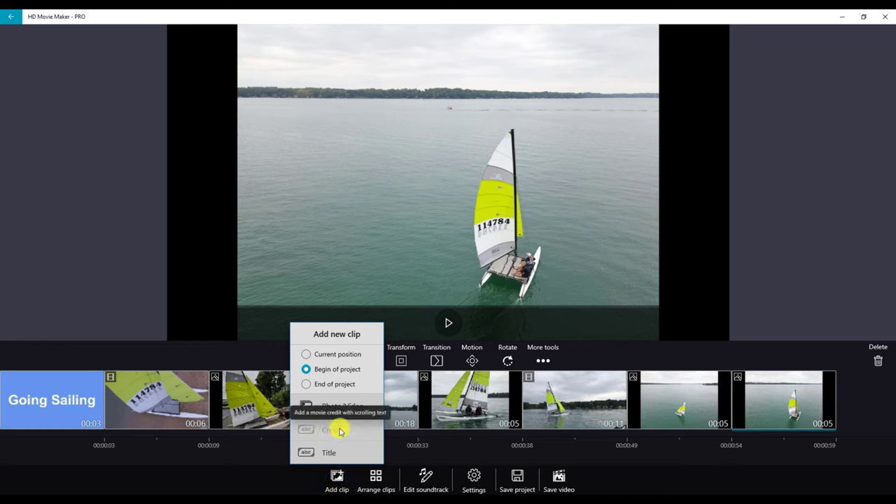
click(309, 386)
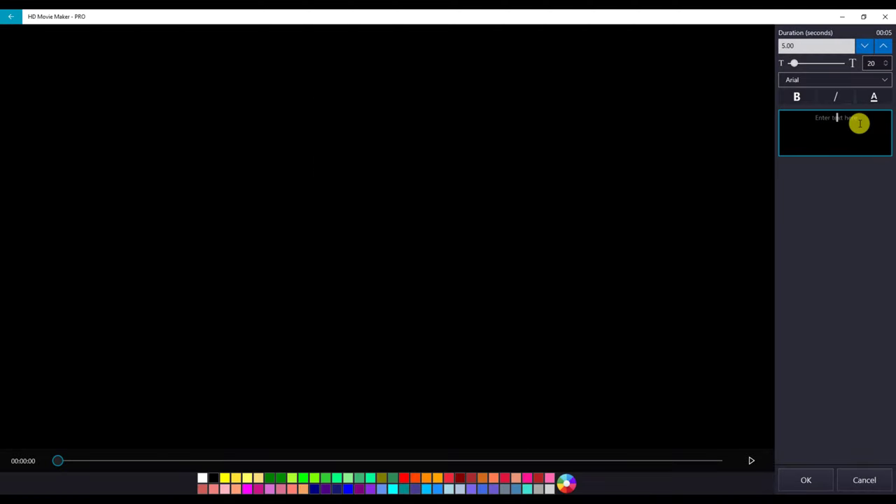
text(Video by:)
key(Return)
key(Return)
text(HD Movie Maker Pro)
mouse_move(794, 63)
mouse_down()
mouse_move(805, 66)
mouse_move(795, 65)
mouse_up()
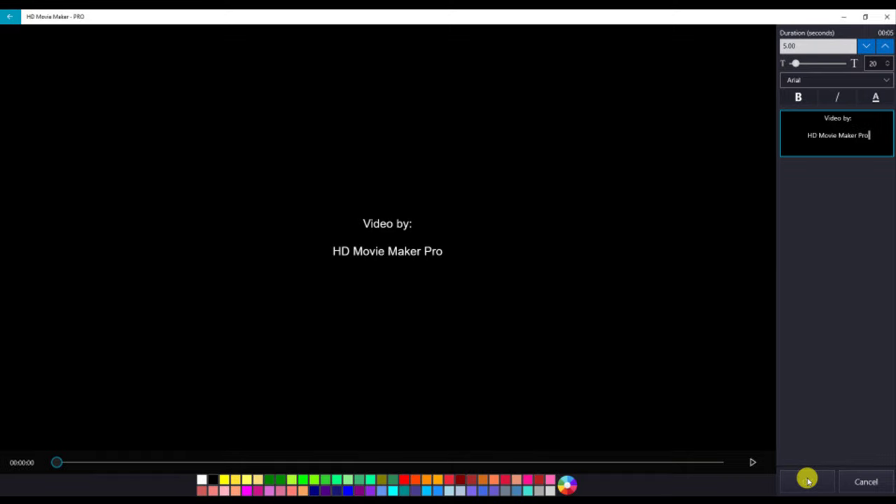
click(807, 480)
mouse_move(836, 432)
mouse_down()
mouse_move(777, 432)
mouse_move(836, 432)
mouse_up()
click(63, 416)
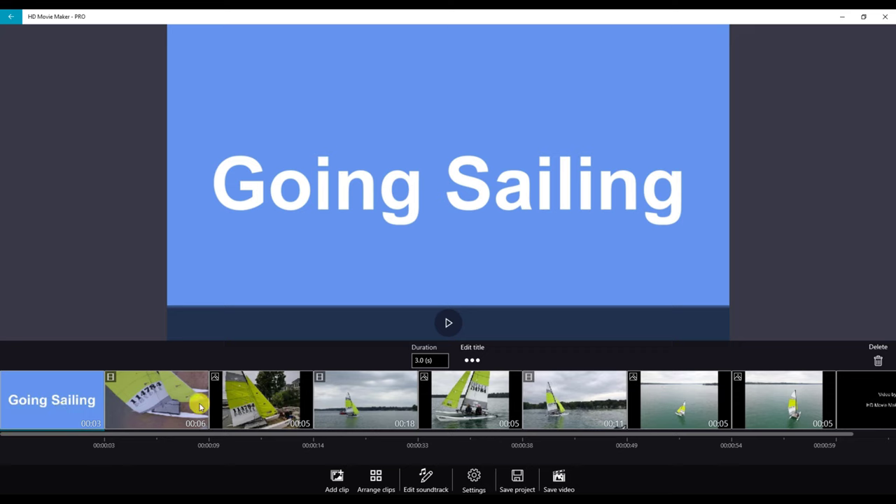
- In the soundtrack editor, mark the 0:00–0:08 section at the start of the empty music track
click(435, 481)
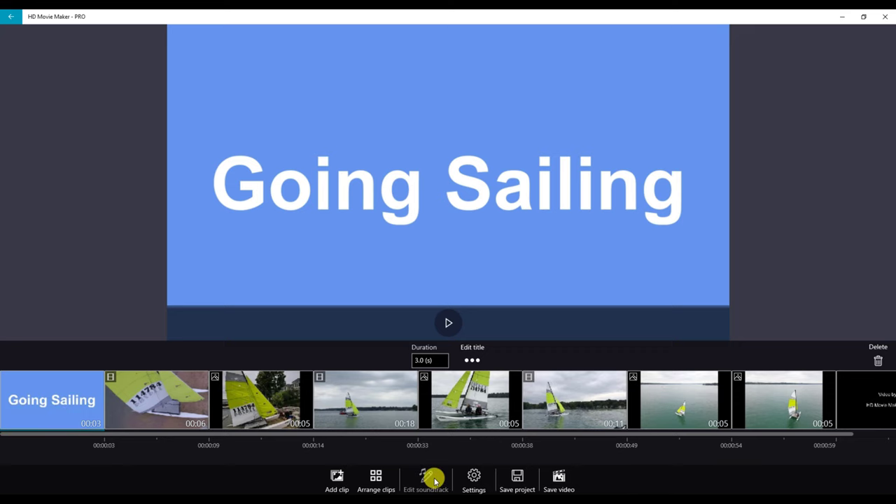
click(435, 481)
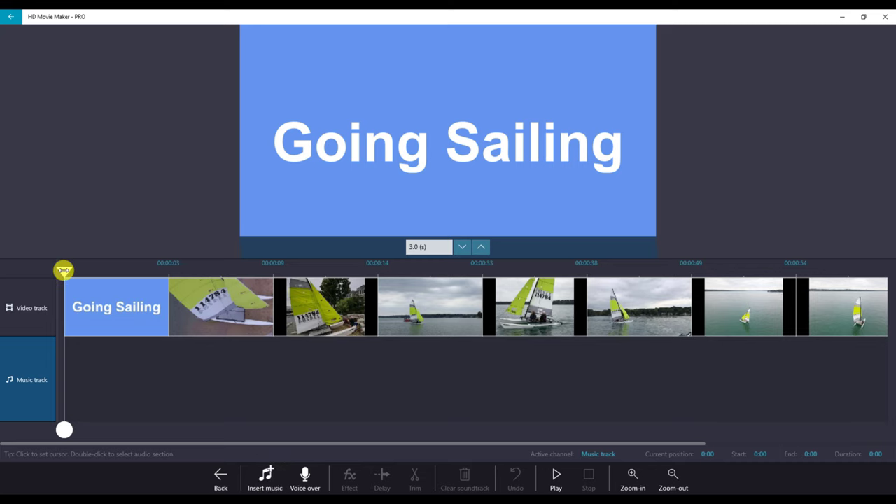
mouse_move(63, 271)
mouse_down()
mouse_move(256, 267)
mouse_move(63, 269)
mouse_up()
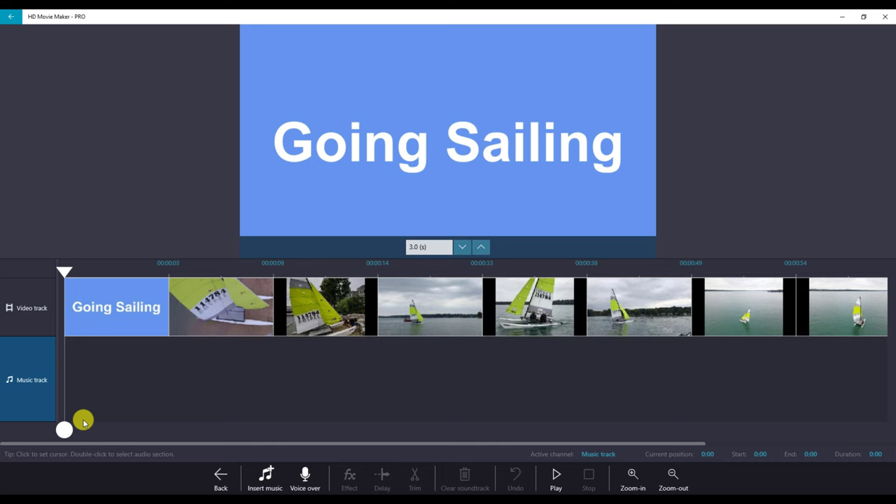
drag(109, 444, 548, 446)
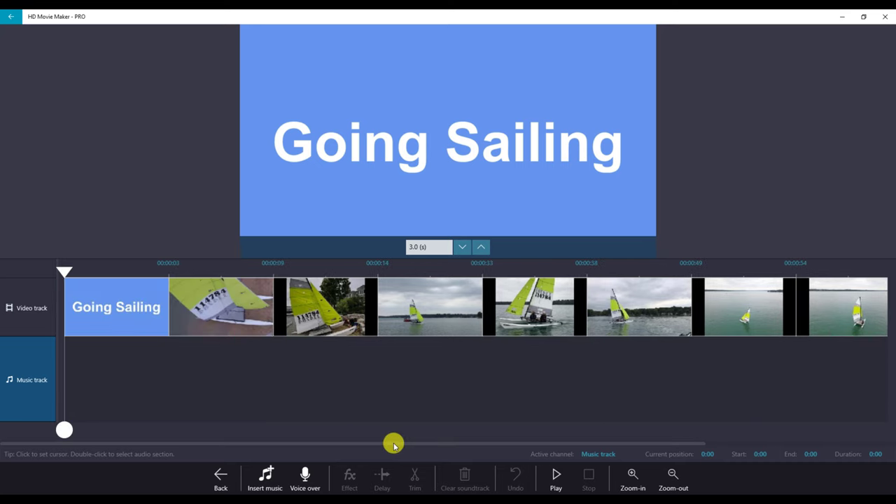
drag(394, 442, 669, 437)
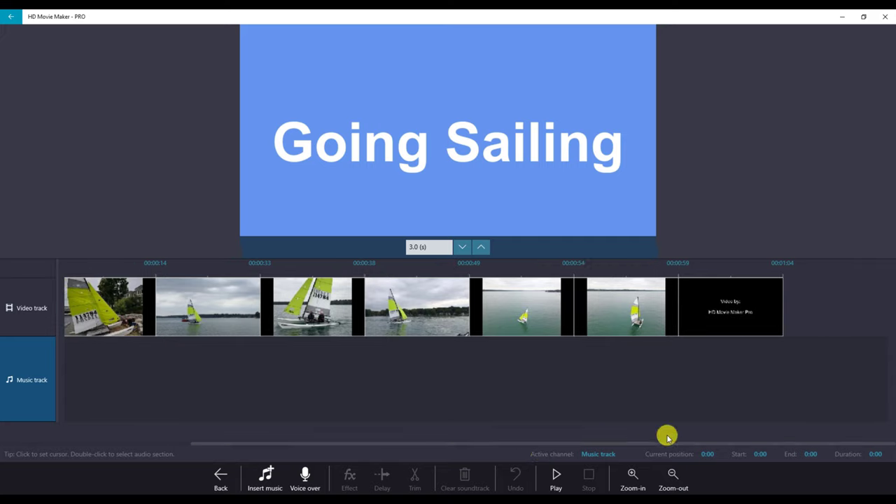
click(783, 270)
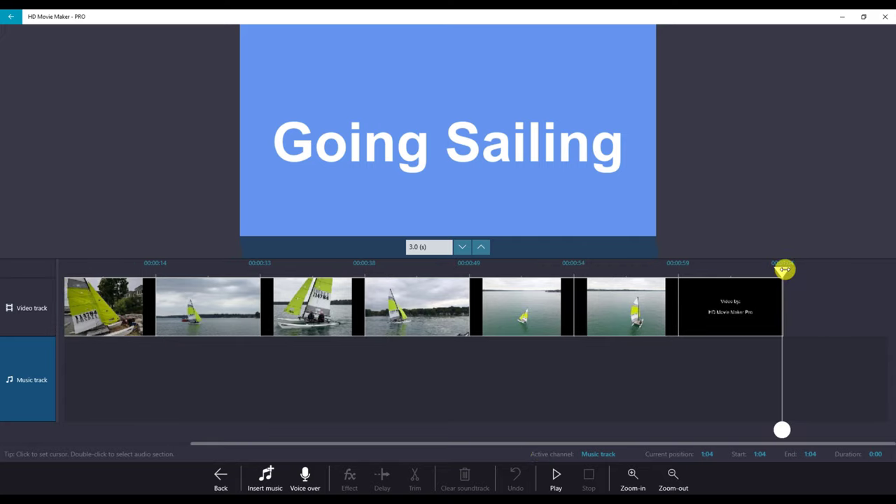
drag(636, 443, 245, 362)
click(63, 271)
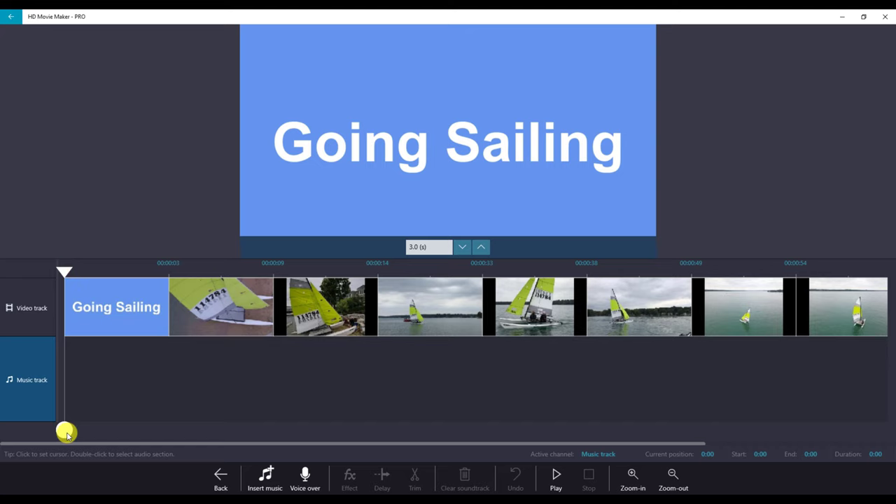
drag(67, 434, 261, 439)
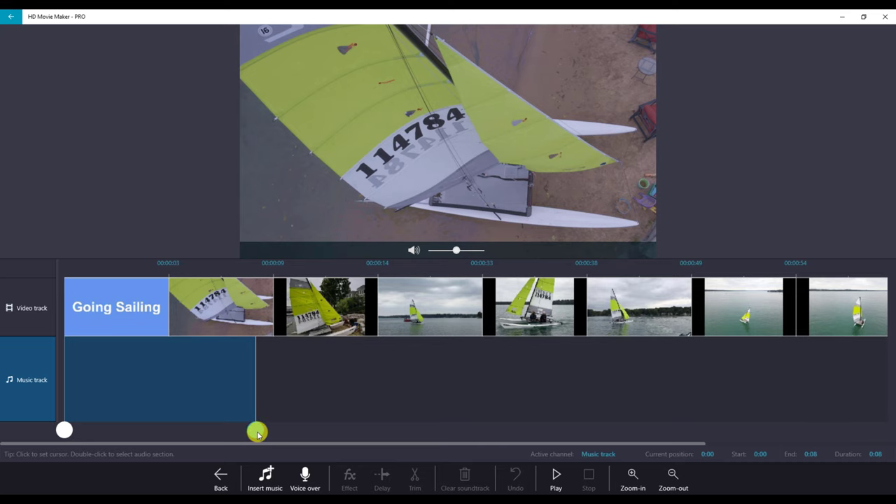
- Add the built-in Celebration music track to the soundtrack
click(264, 482)
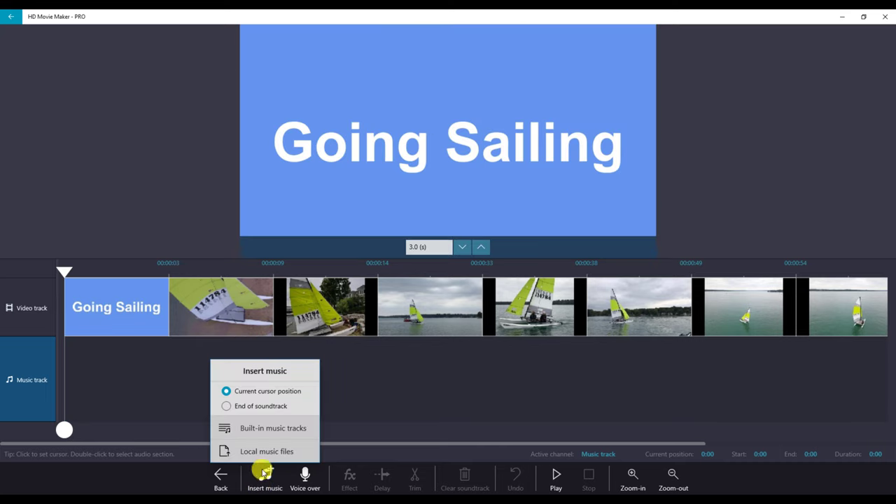
click(285, 427)
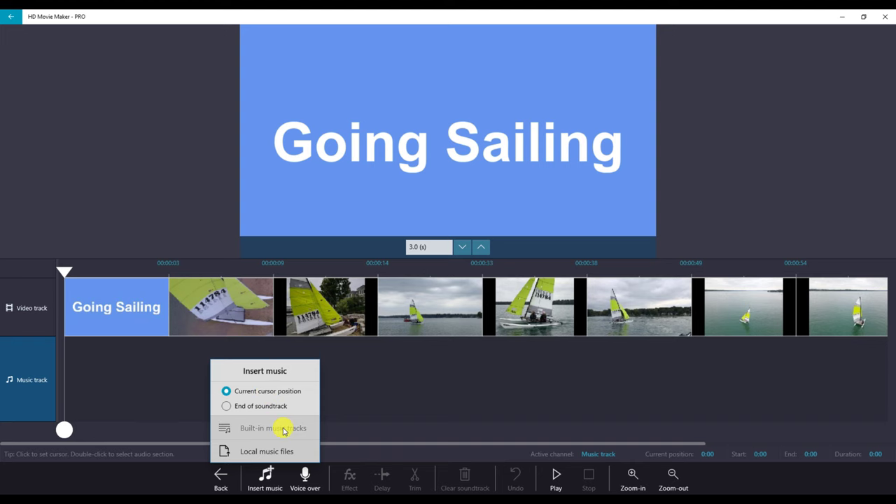
click(371, 209)
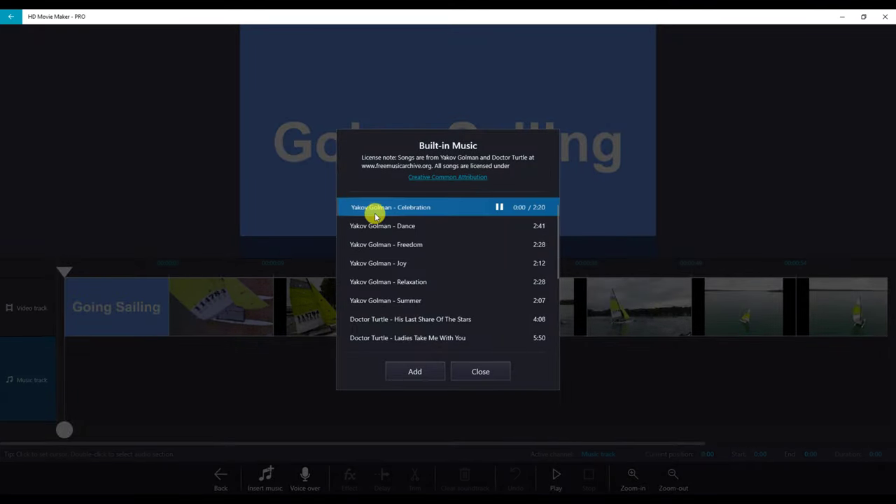
click(407, 372)
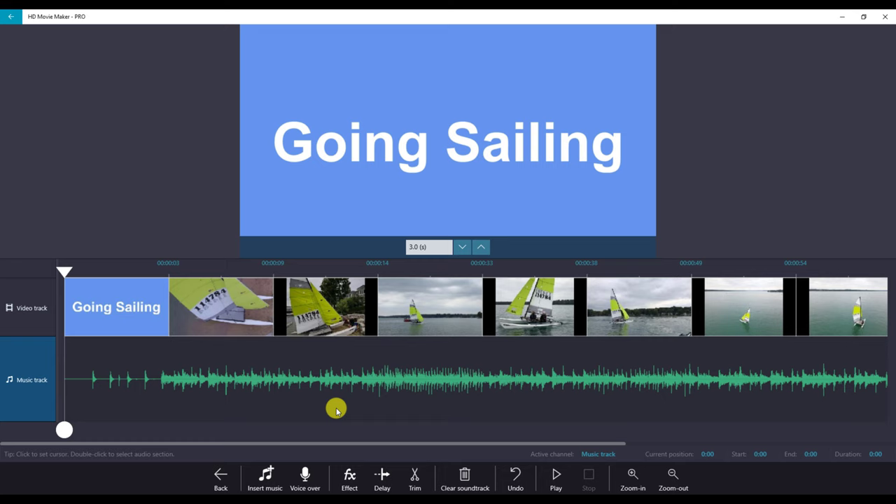
- Trim the quiet first three seconds off the Celebration music
click(64, 376)
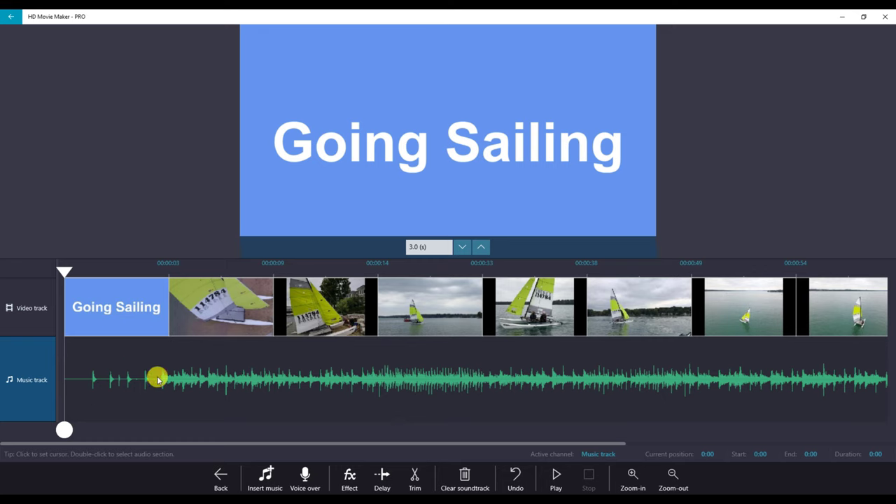
drag(66, 430, 159, 430)
click(415, 476)
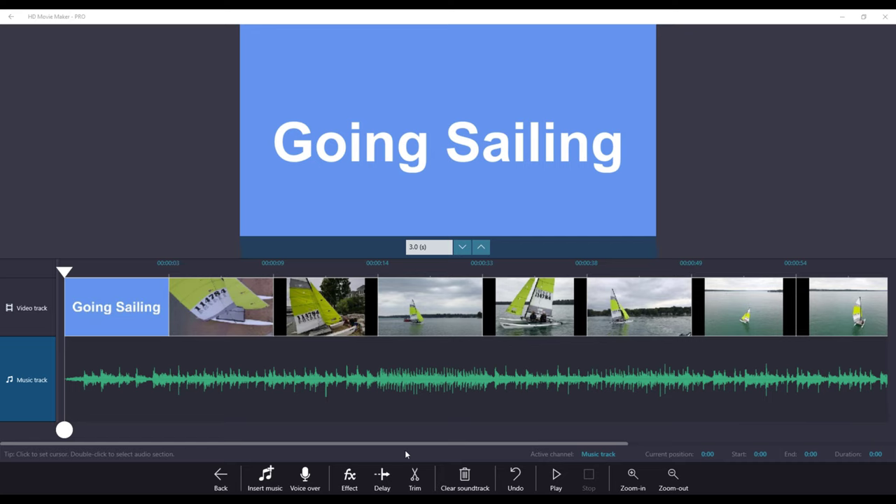
- Return from the soundtrack editor to the main clip editor
click(219, 477)
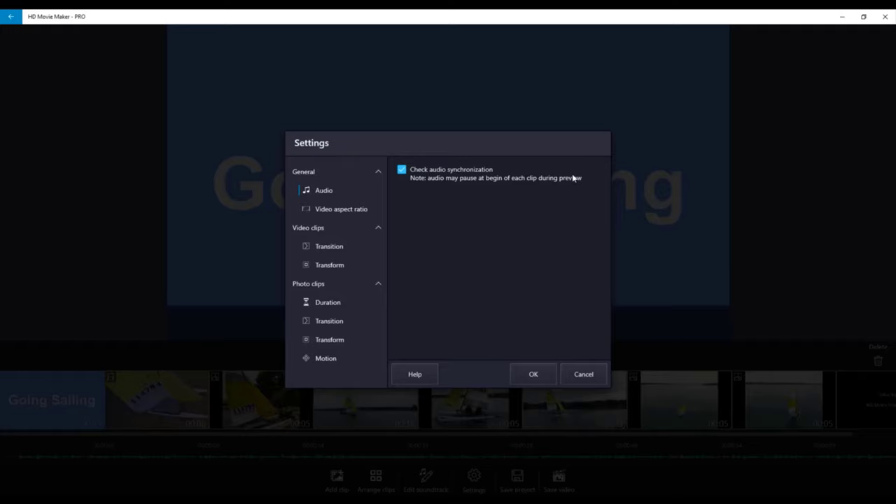
- Close Settings and save the project as 'Going Sailing on the lake'
click(515, 480)
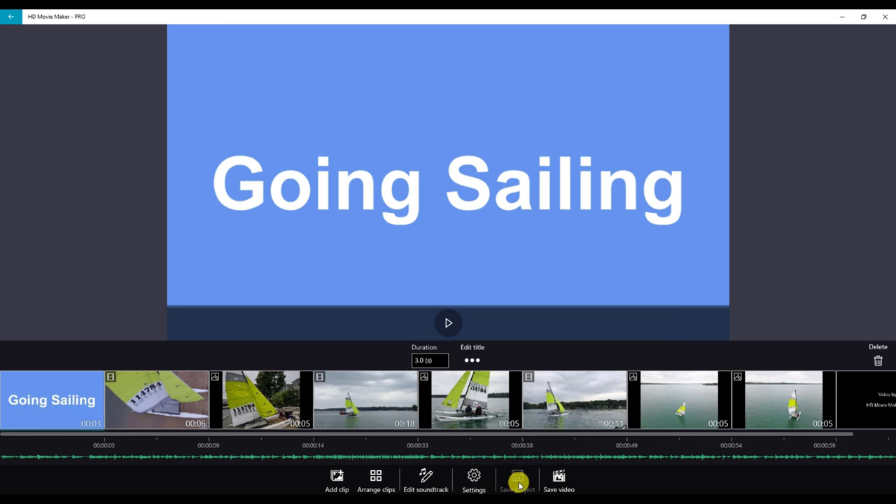
click(518, 481)
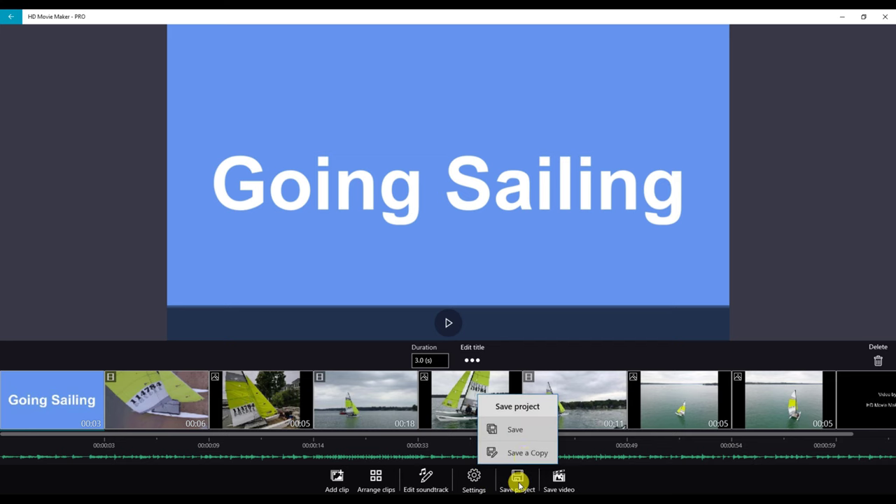
click(520, 438)
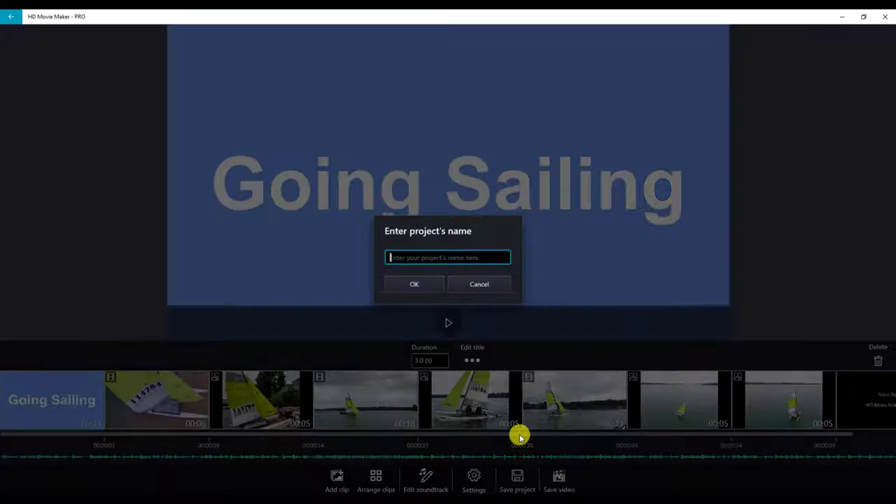
text(Going Sailing on the lake)
click(420, 283)
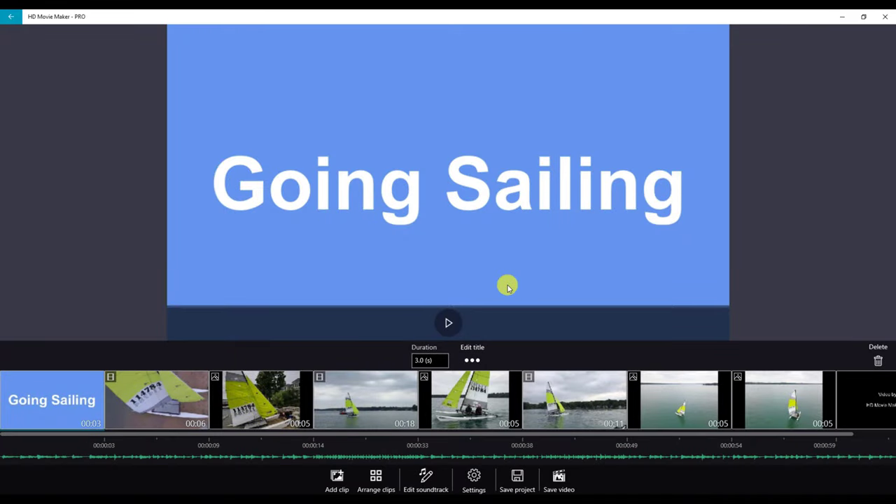
- Set the video export to 4K MP4 with a custom bitrate raised to 48.0 Mb/s
click(559, 481)
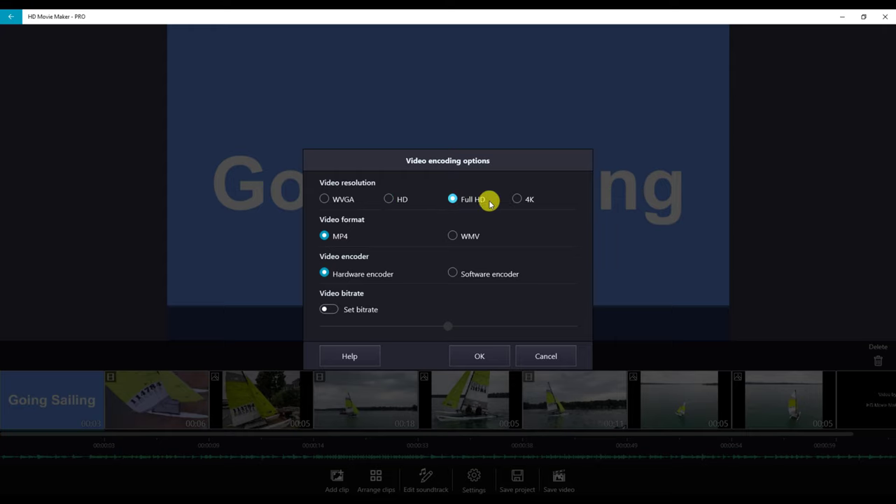
click(518, 201)
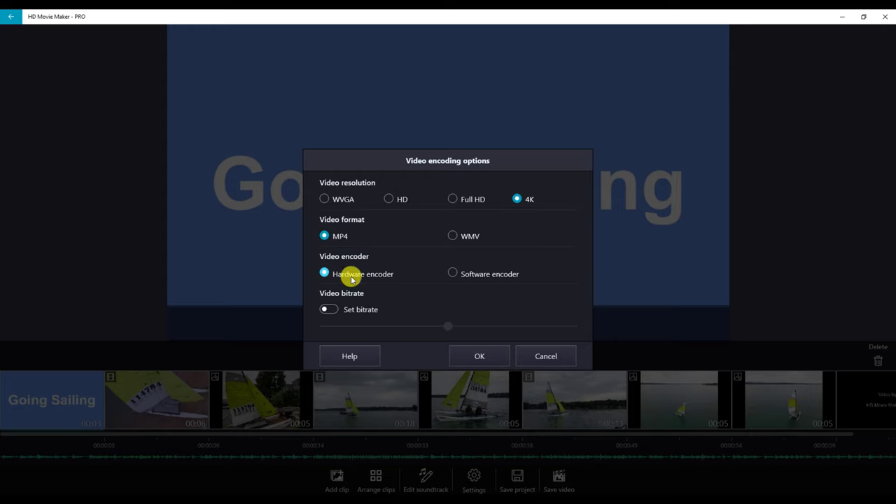
click(329, 309)
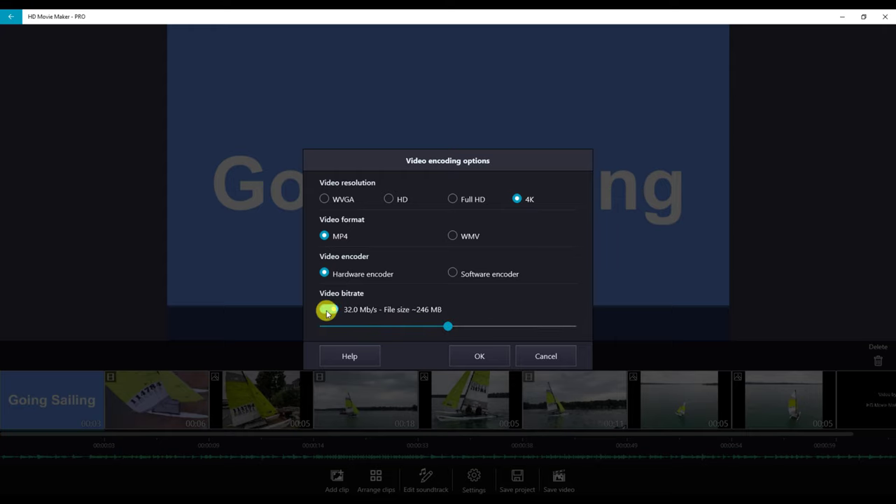
click(331, 309)
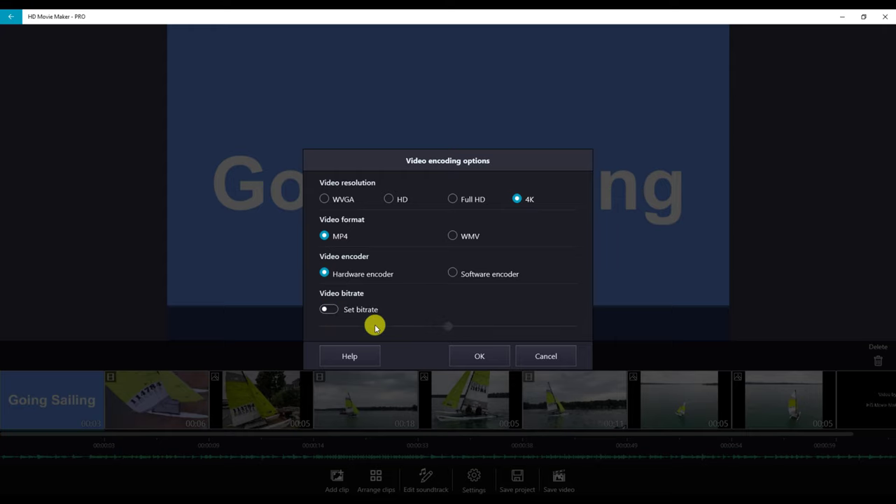
click(330, 309)
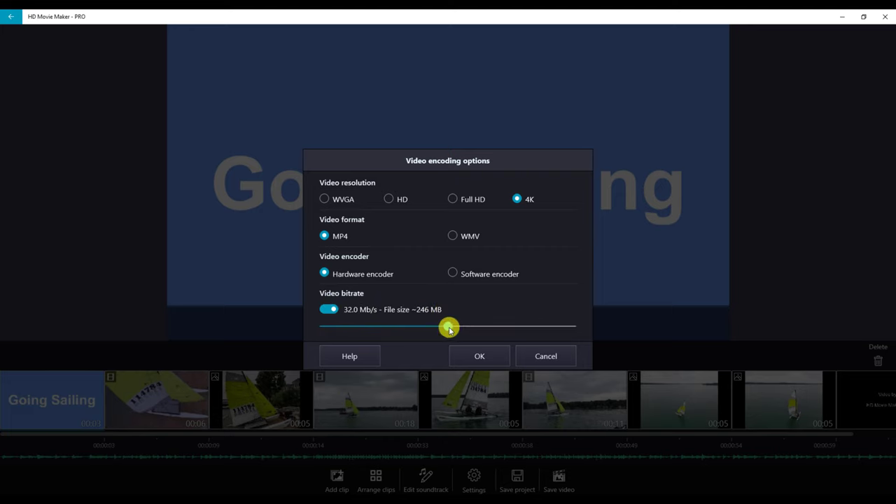
drag(451, 329, 577, 306)
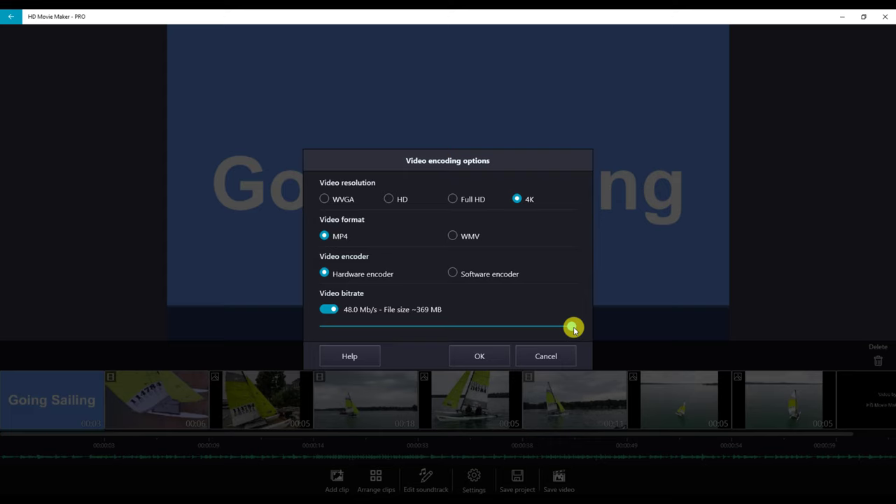
- Encode and save the movie as the MP4 file 'Going Sailing on the lake'
click(491, 359)
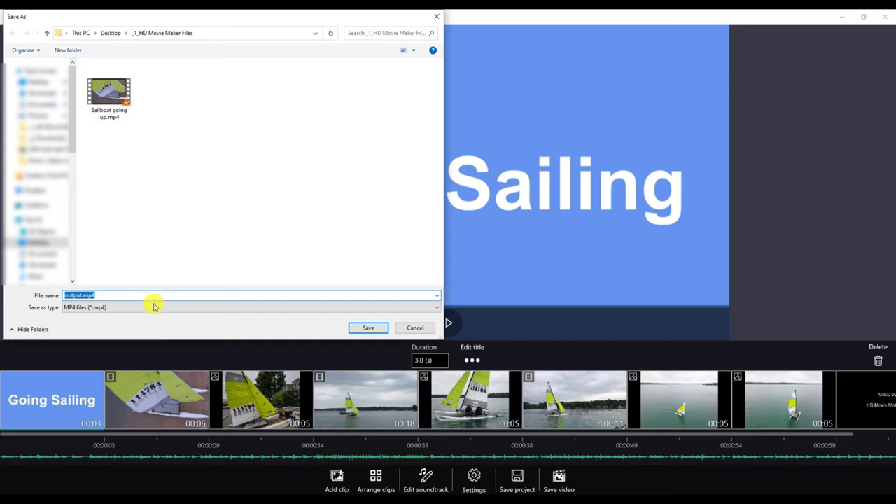
text(Going Sailing on the lake)
click(358, 332)
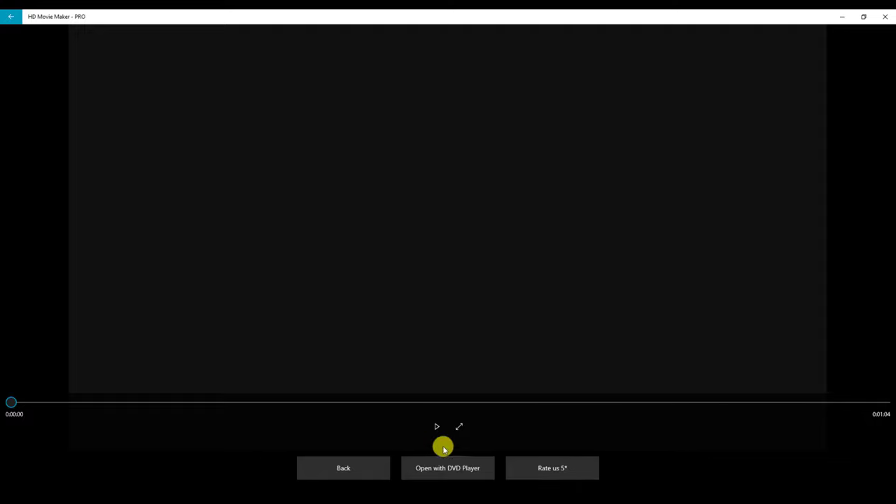
- Play back the exported sailing movie, starting from the 'Going Sailing' title card
click(437, 430)
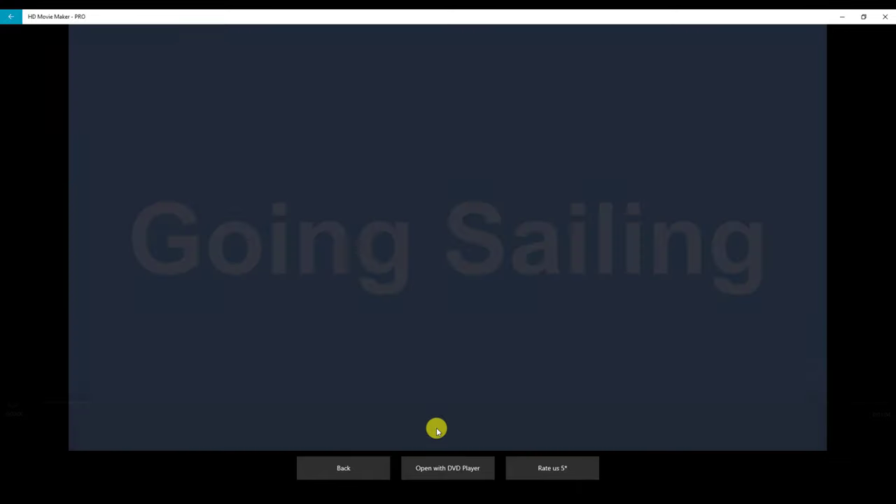